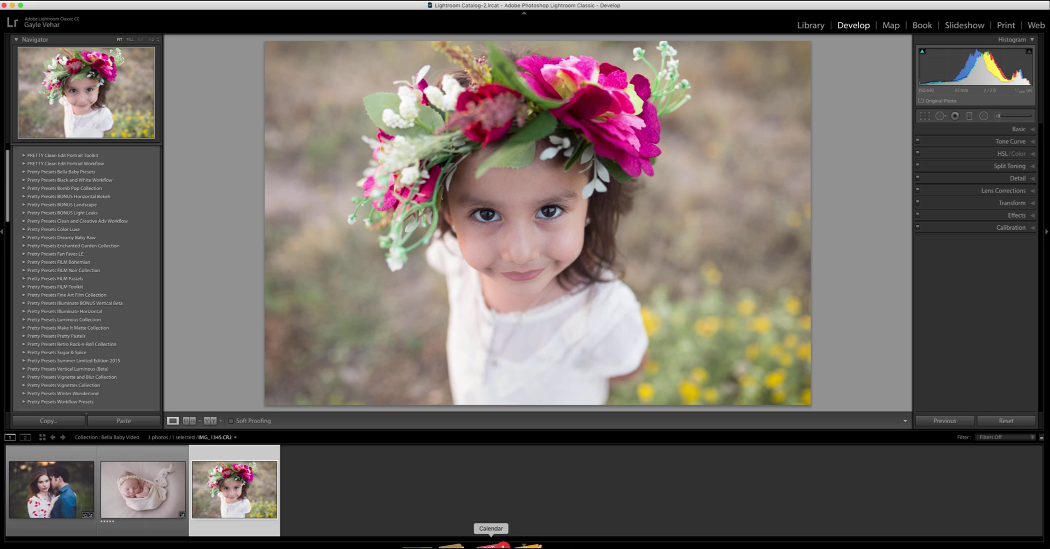
Extract PP FILM Bohemian.zip in the Finder Downloads folder
{"action": "mouse_move", "coordinate": [210, 546]}
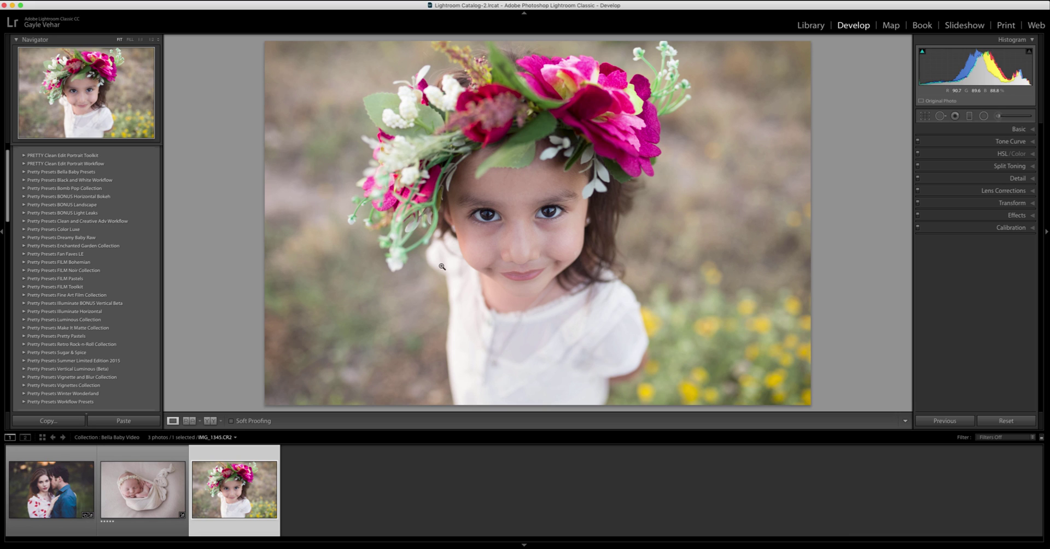
{"action": "left_click", "coordinate": [211, 545]}
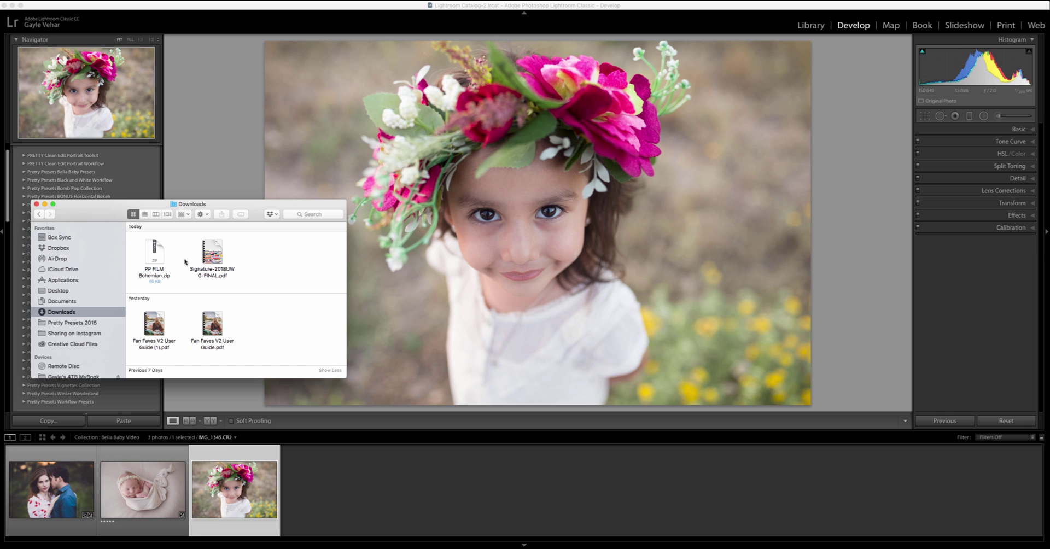
{"action": "left_click", "coordinate": [153, 258]}
{"action": "double_click", "coordinate": [157, 254]}
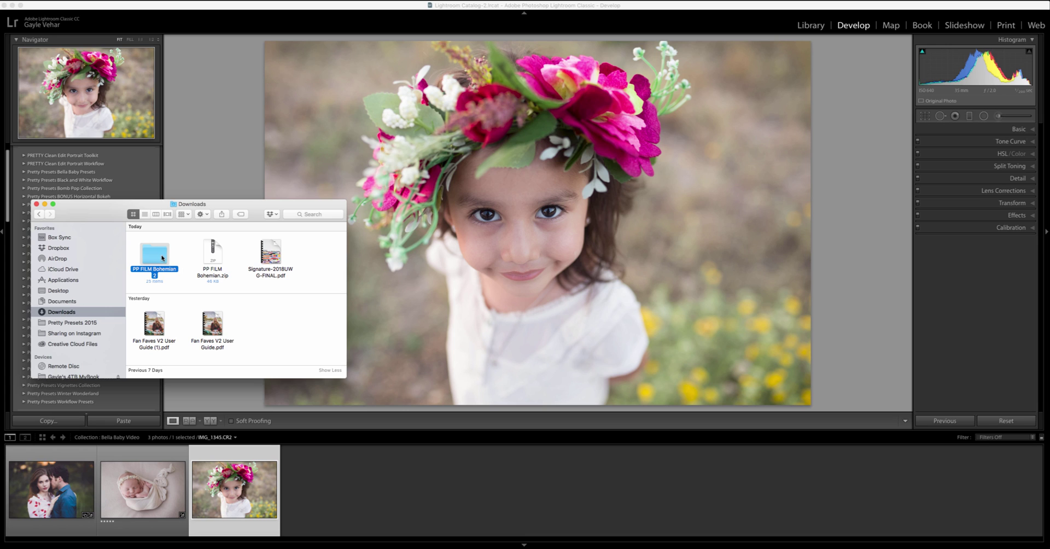
Review the .lrtemplate files inside PP FILM Bohemian 2, then reselect that folder in Downloads
{"action": "double_click", "coordinate": [156, 256]}
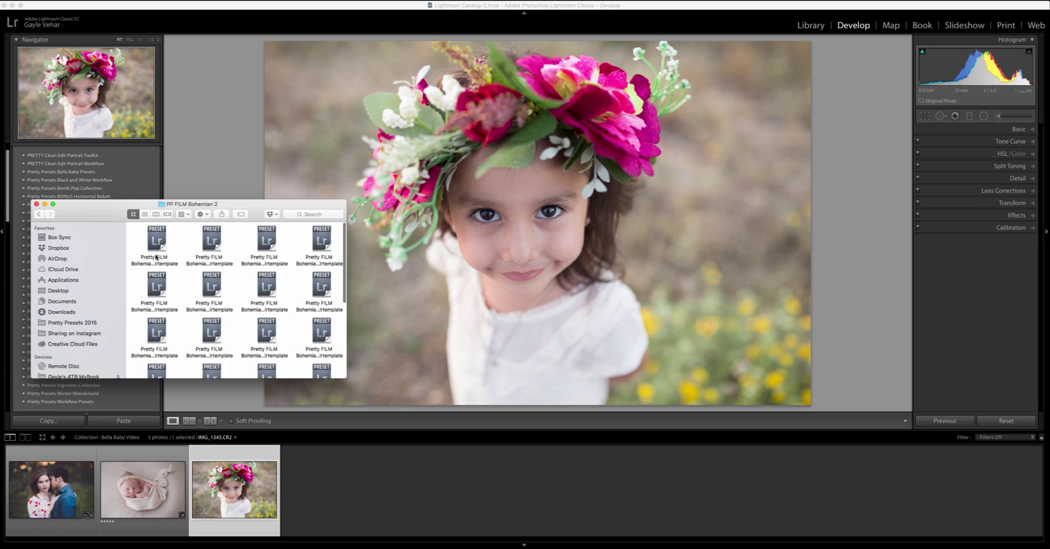
{"action": "scroll", "coordinate": [186, 262], "scroll_direction": "down", "scroll_amount": 3}
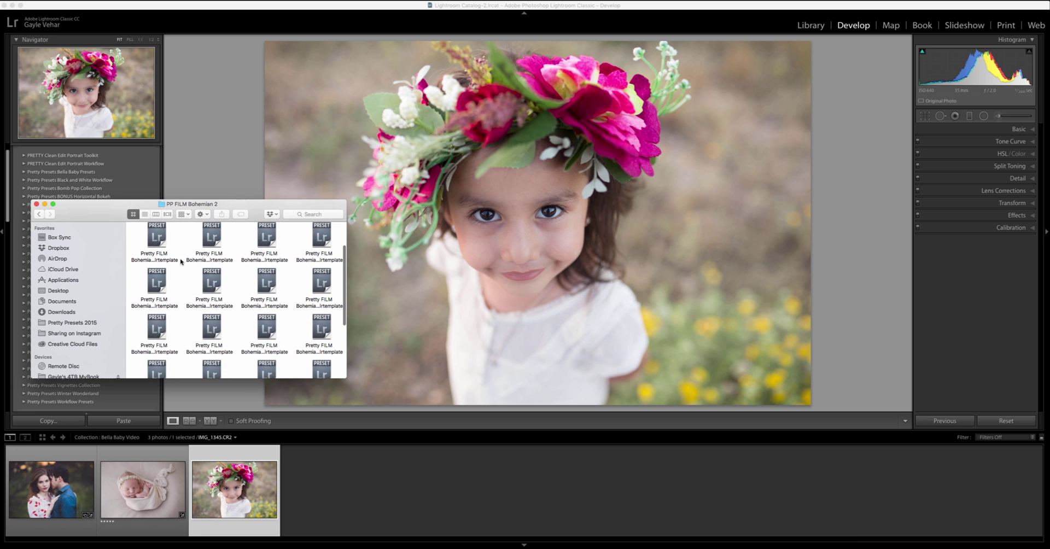
{"action": "scroll", "coordinate": [181, 262], "scroll_direction": "up", "scroll_amount": 5}
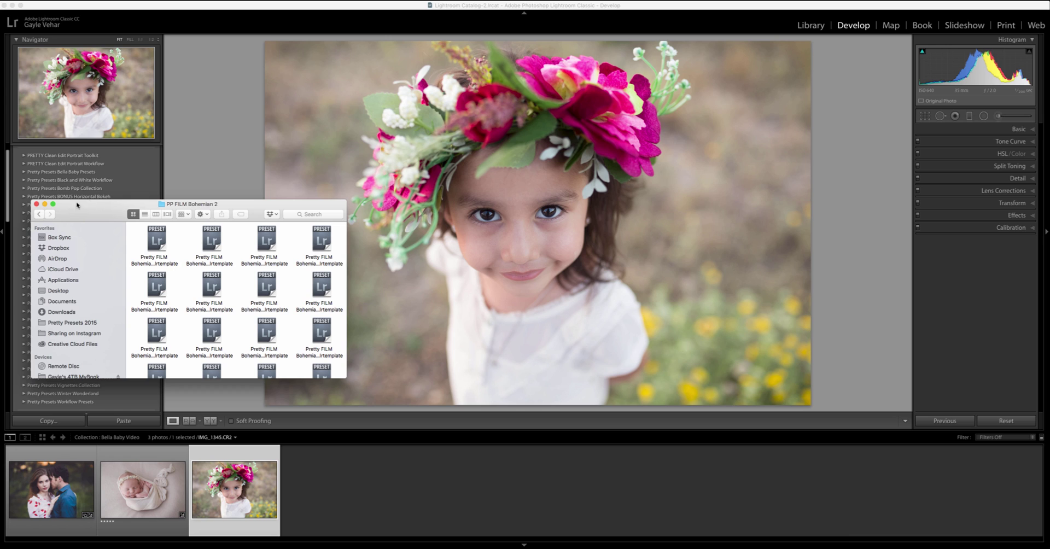
{"action": "left_click", "coordinate": [39, 216]}
{"action": "left_click", "coordinate": [157, 257]}
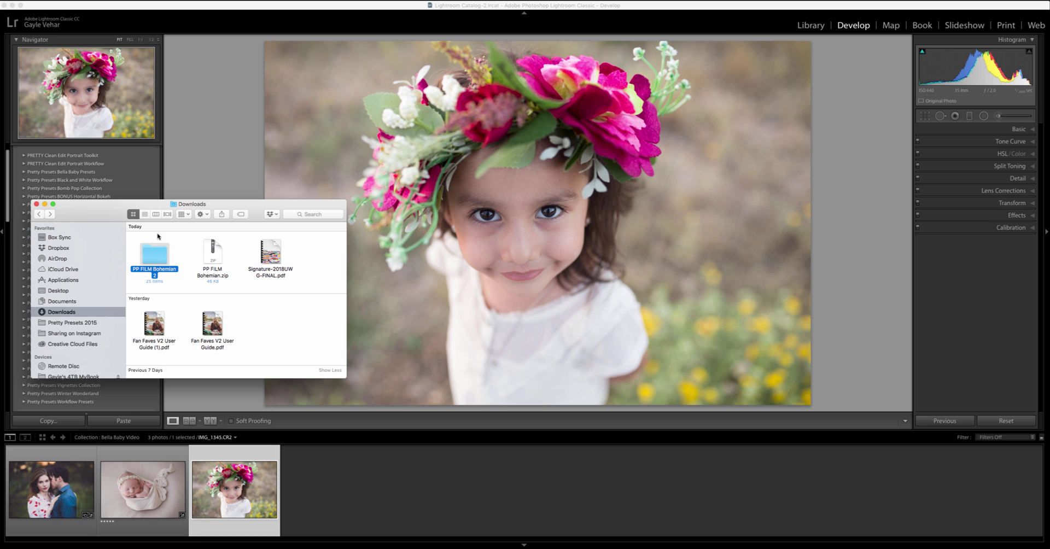
Open Lightroom Classic's Preferences on the Presets tab
{"action": "left_click", "coordinate": [210, 11]}
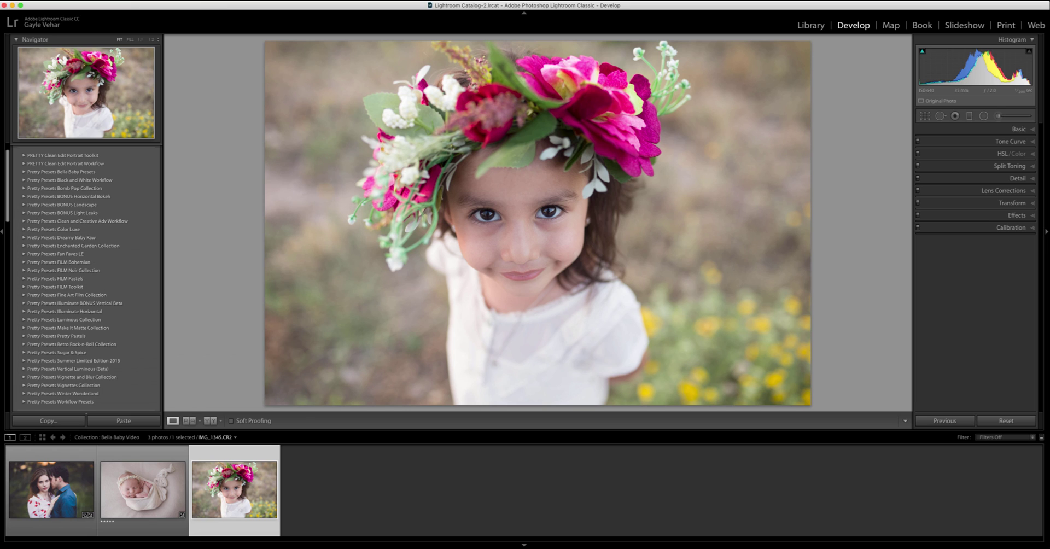
{"action": "left_click", "coordinate": [830, 2]}
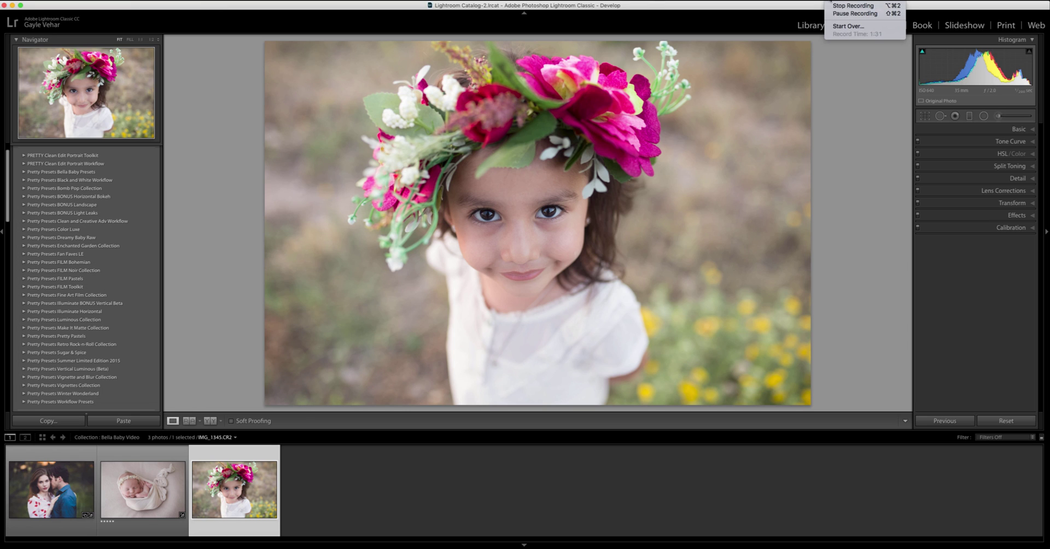
{"action": "left_click", "coordinate": [838, 13]}
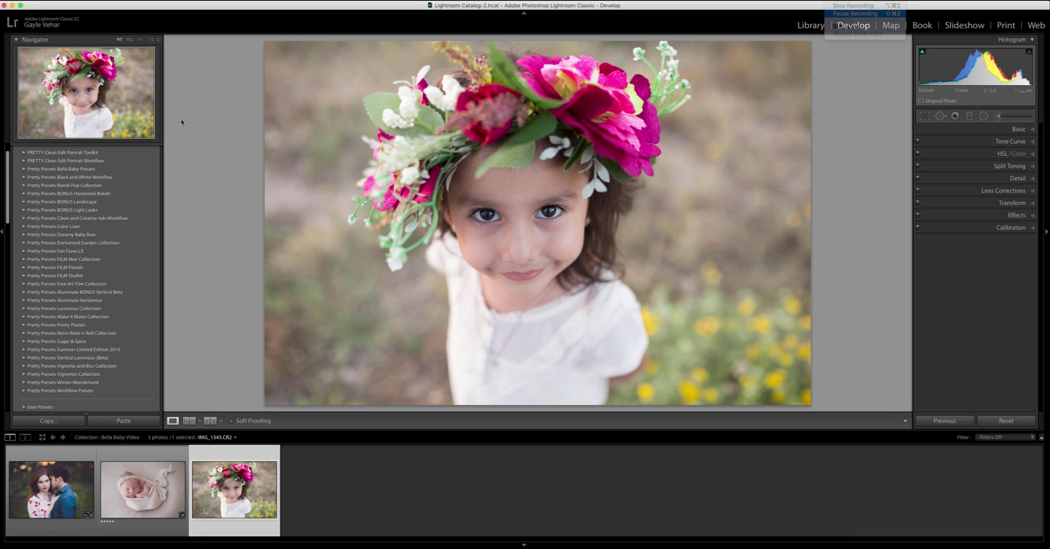
{"action": "left_click", "coordinate": [37, 2]}
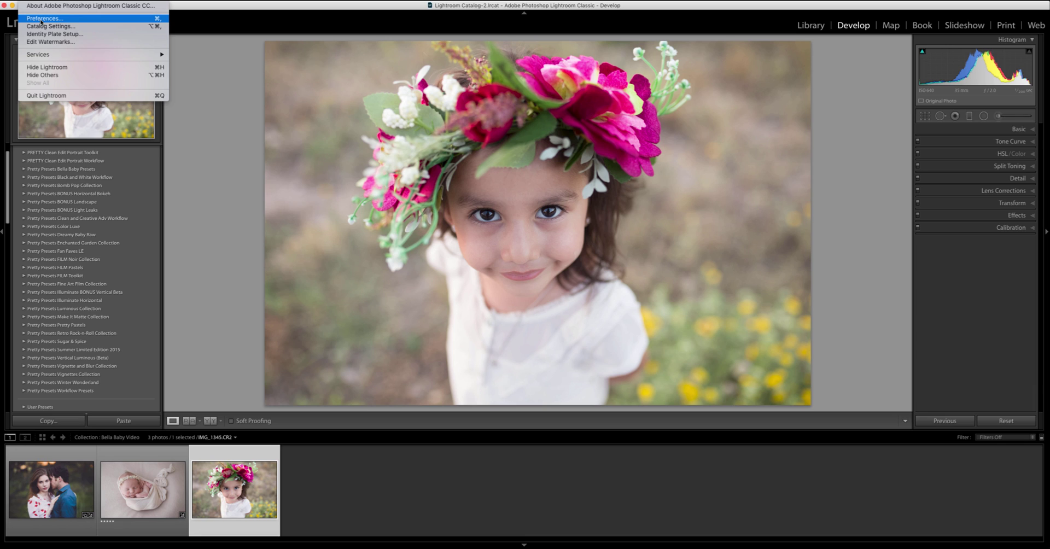
{"action": "mouse_move", "coordinate": [82, 5]}
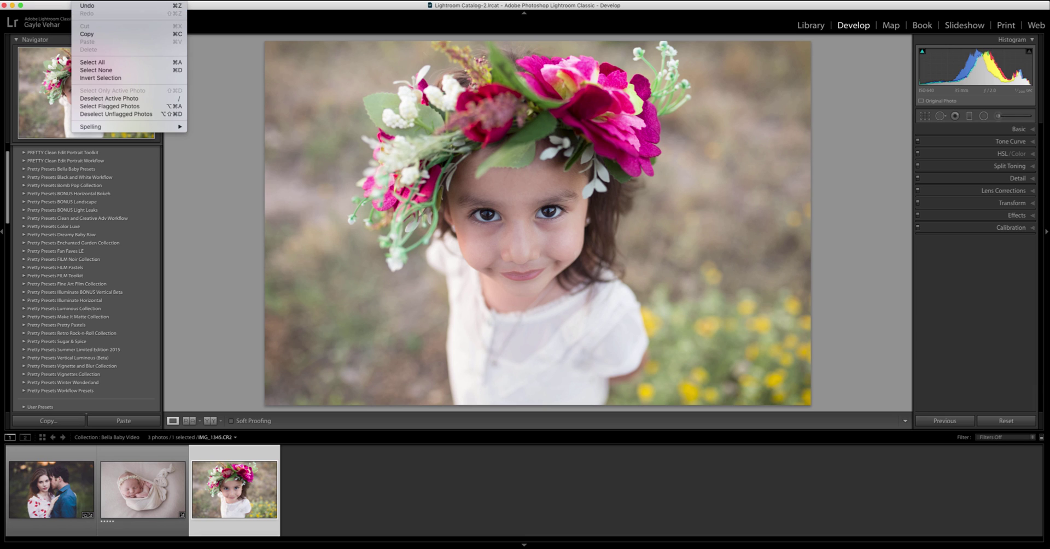
{"action": "mouse_move", "coordinate": [35, 3]}
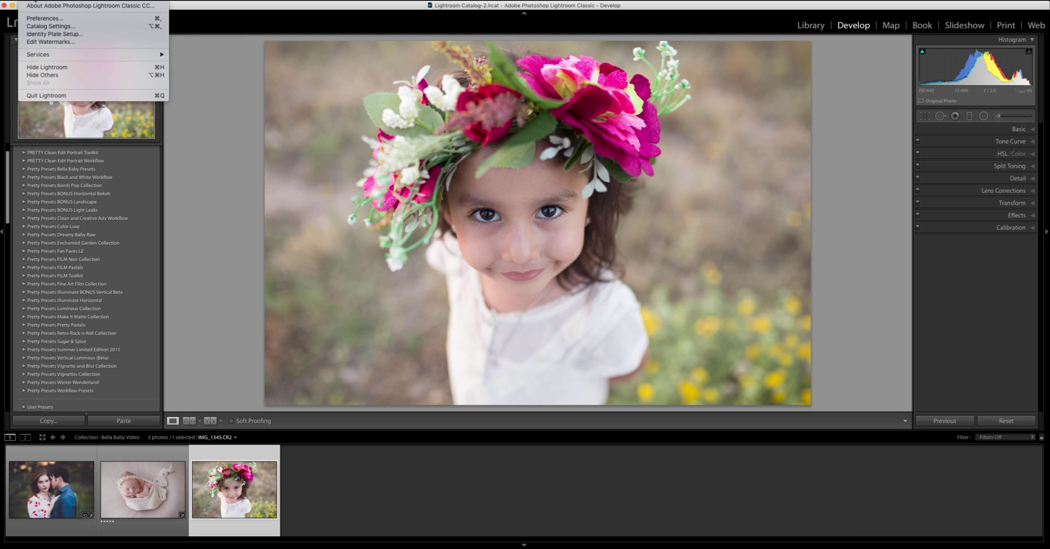
{"action": "left_click", "coordinate": [41, 20]}
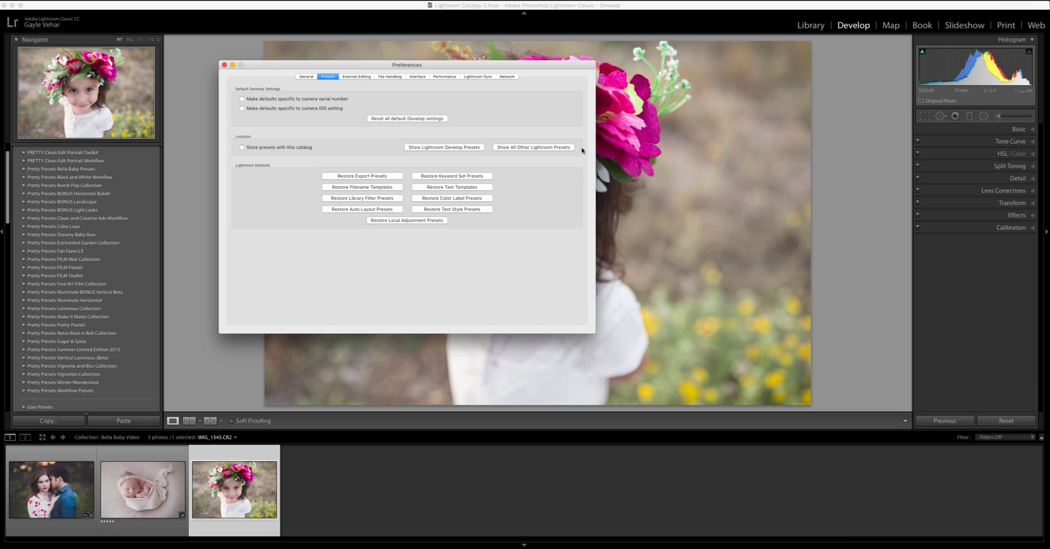
Reveal Lightroom presets in Finder, browse Lightroom > Develop Presets, then close that window
{"action": "left_click", "coordinate": [528, 147]}
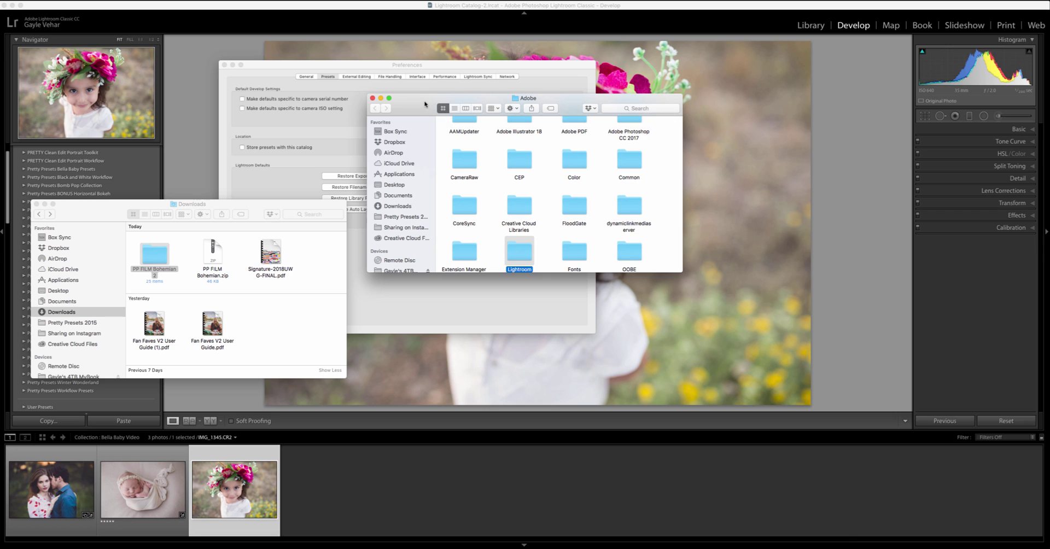
{"action": "double_click", "coordinate": [523, 254]}
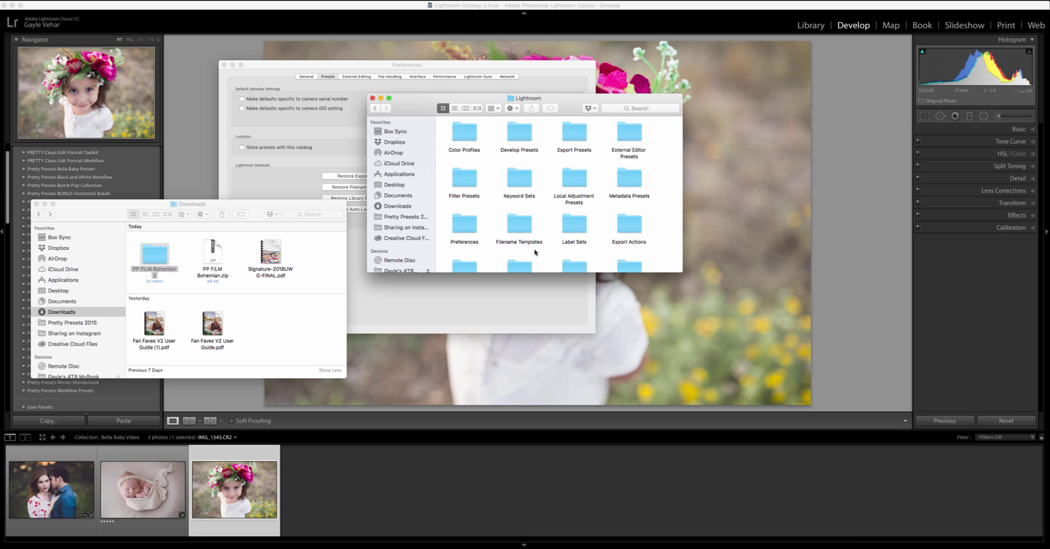
{"action": "double_click", "coordinate": [520, 134]}
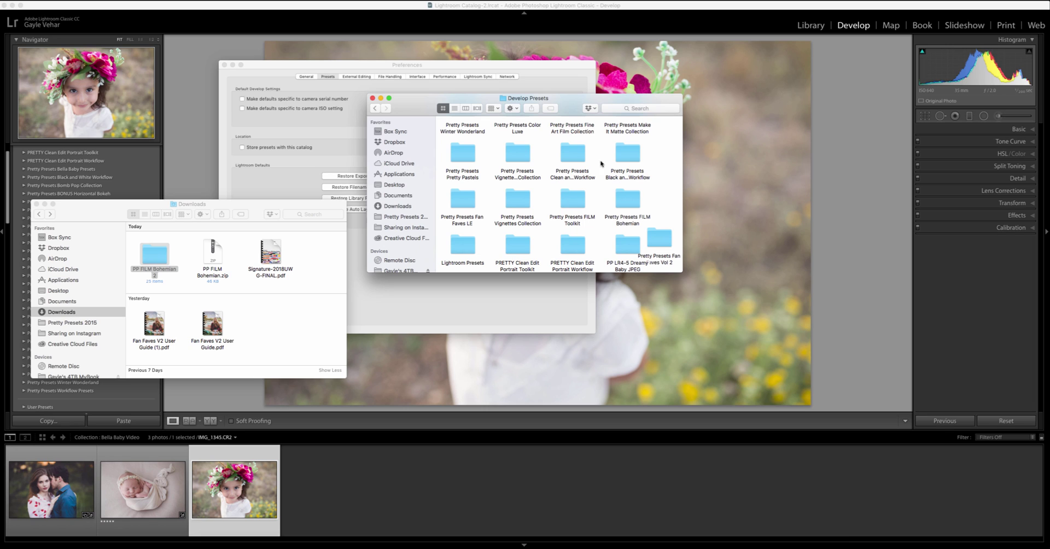
{"action": "scroll", "coordinate": [574, 161], "scroll_direction": "up", "scroll_amount": 5}
{"action": "scroll", "coordinate": [574, 162], "scroll_direction": "down", "scroll_amount": 2}
{"action": "scroll", "coordinate": [580, 163], "scroll_direction": "up", "scroll_amount": 2}
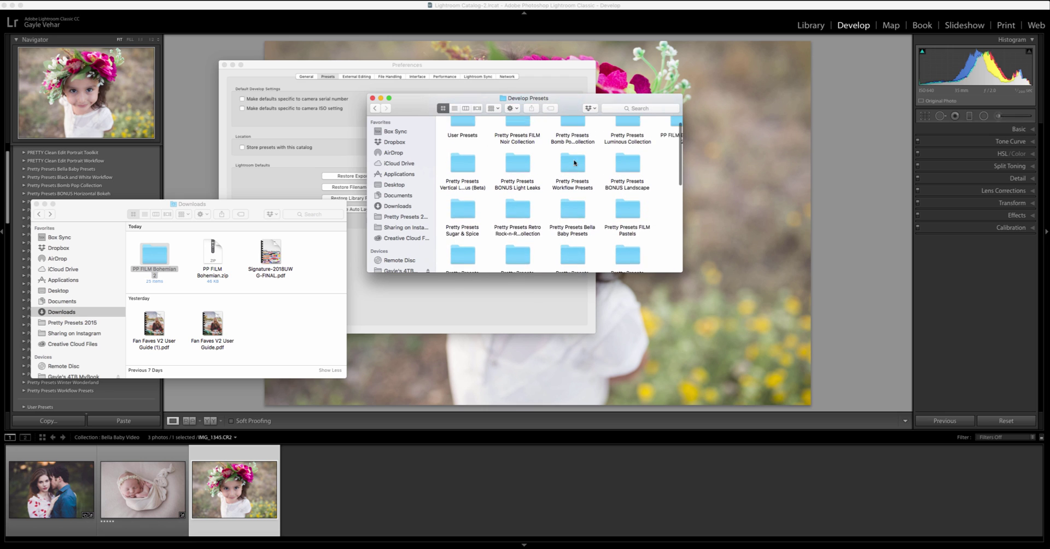
{"action": "left_click", "coordinate": [372, 97]}
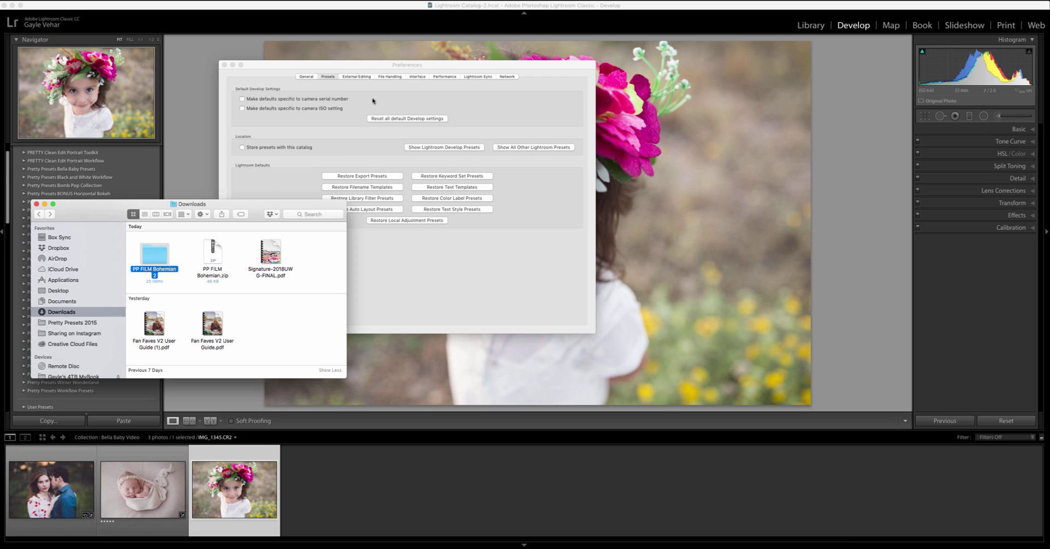
Close Downloads and Preferences, then quit Lightroom, skipping the catalog backup
{"action": "left_click", "coordinate": [37, 204]}
{"action": "left_click", "coordinate": [223, 64]}
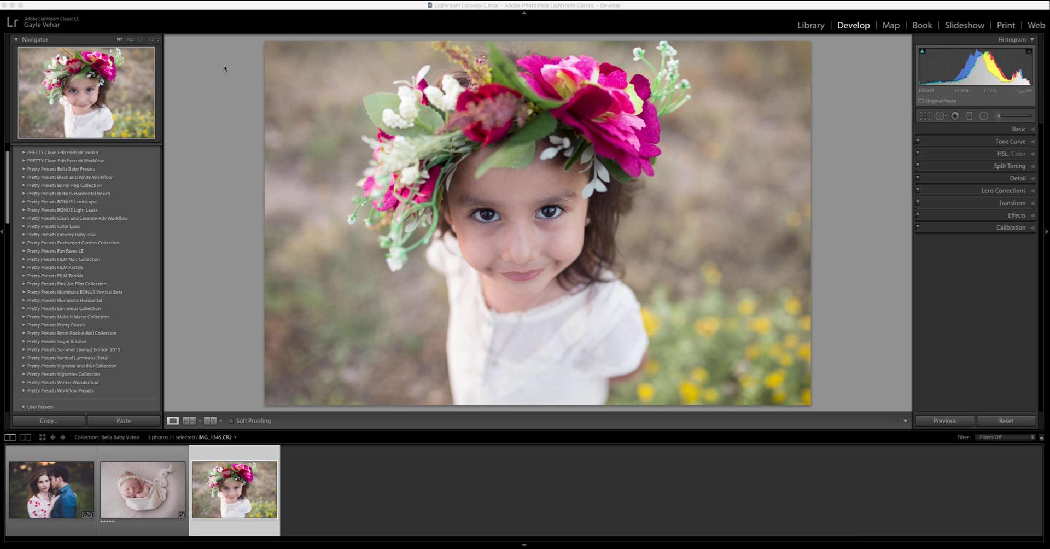
{"action": "left_click", "coordinate": [31, 5]}
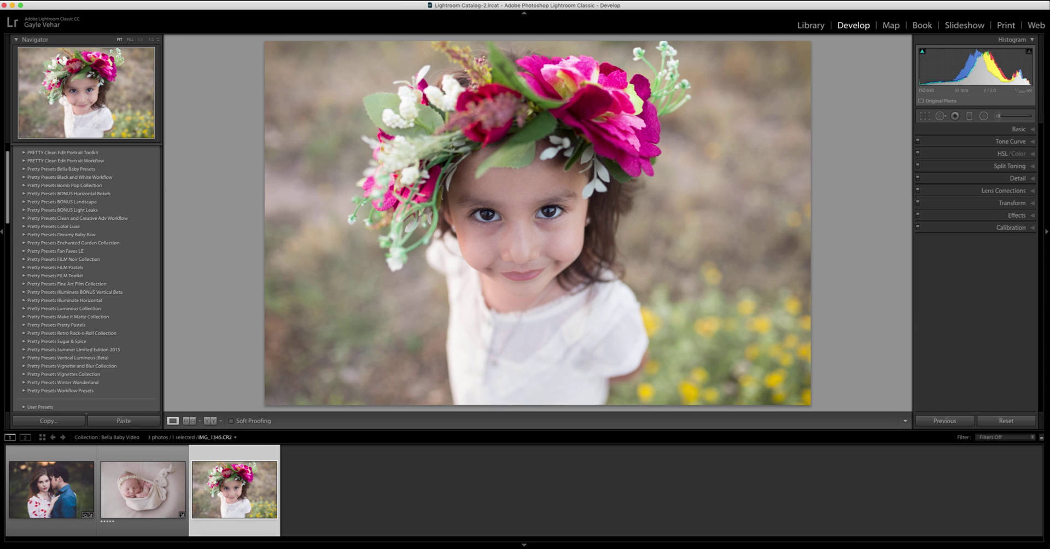
{"action": "left_click", "coordinate": [38, 3]}
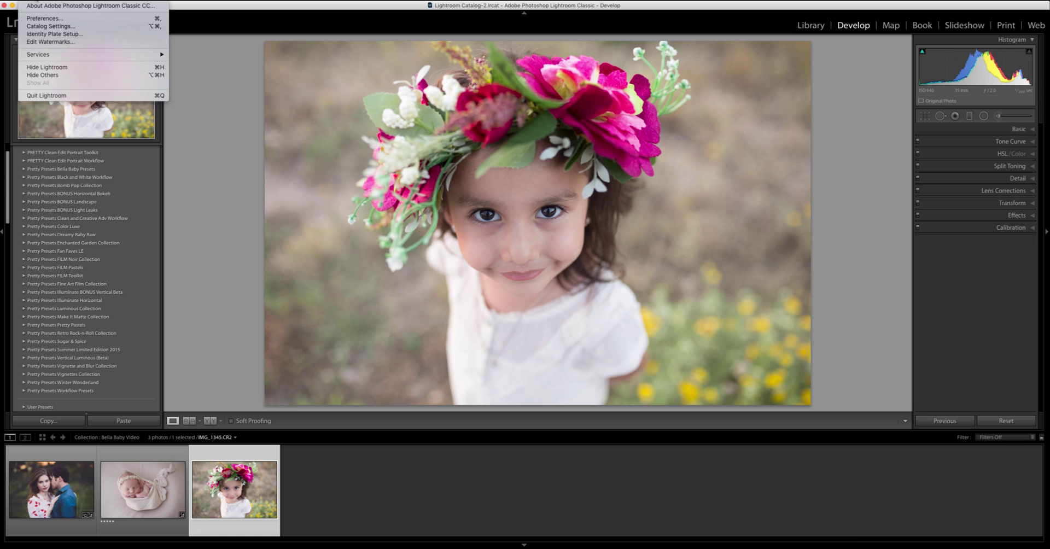
{"action": "left_click", "coordinate": [62, 97]}
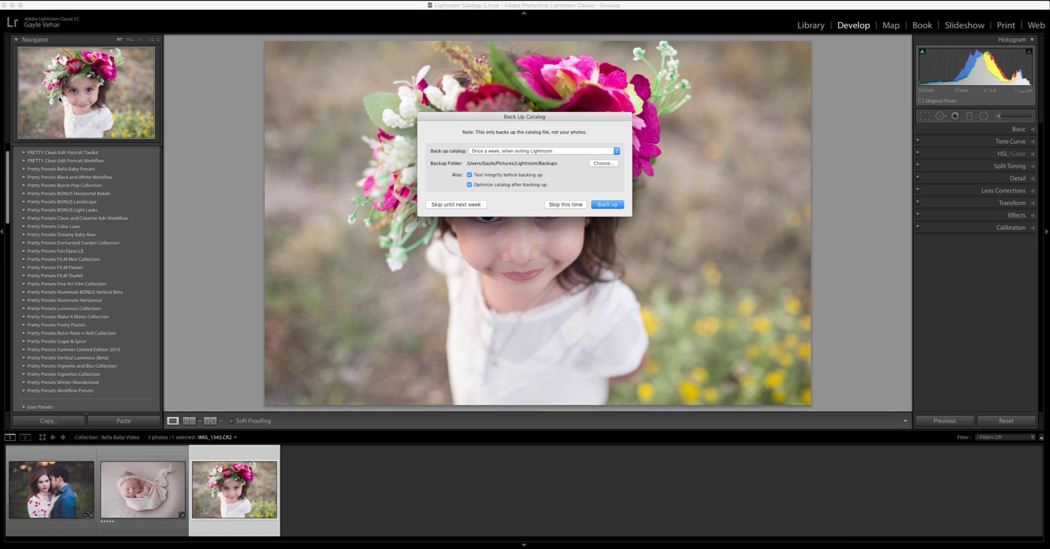
{"action": "left_click", "coordinate": [574, 205]}
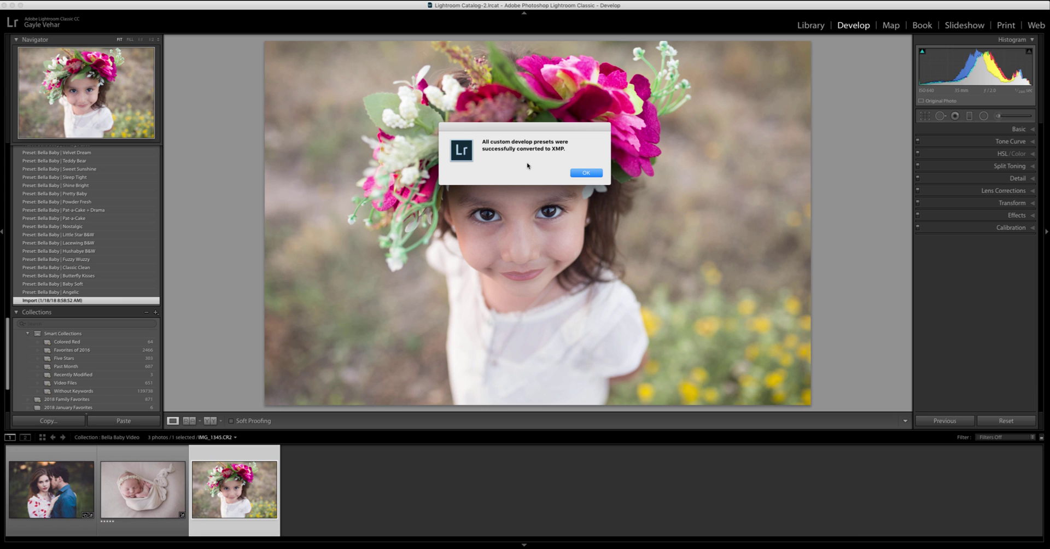
Dismiss the XMP conversion notice and expand, then collapse, PP FILM Bohemian 2 in Develop Presets
{"action": "left_click", "coordinate": [583, 174]}
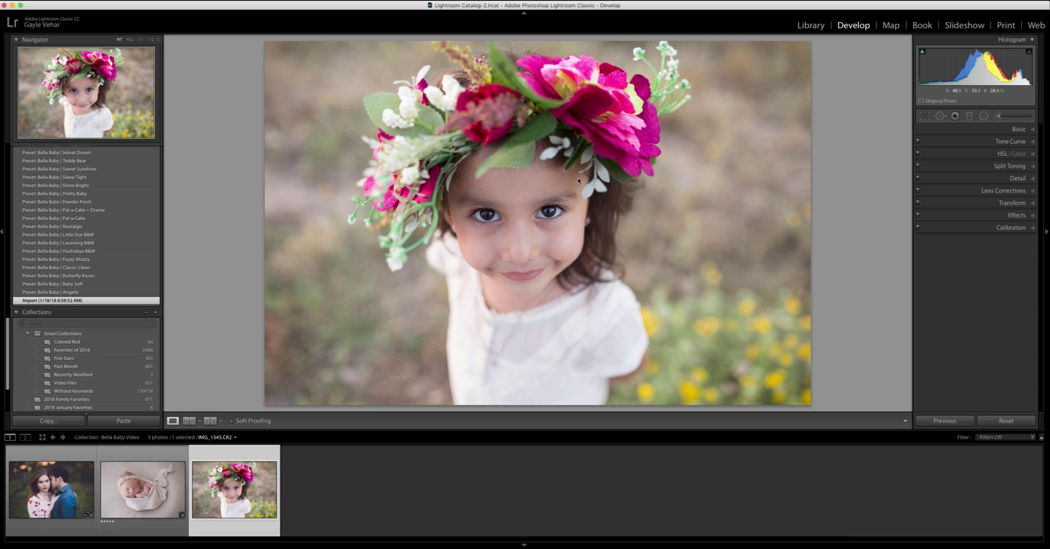
{"action": "scroll", "coordinate": [103, 239], "scroll_direction": "up", "scroll_amount": 15}
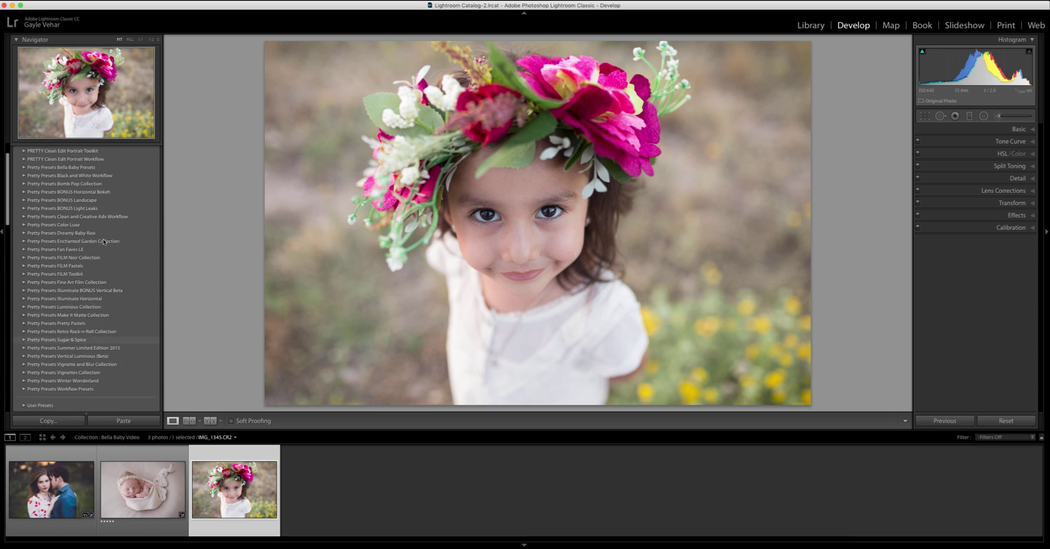
{"action": "scroll", "coordinate": [104, 242], "scroll_direction": "up", "scroll_amount": 3}
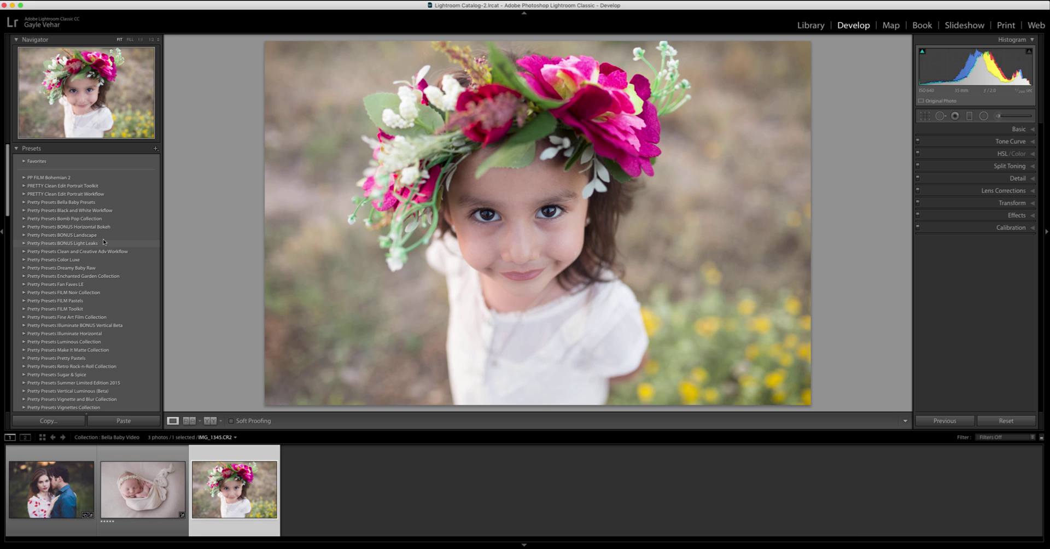
{"action": "scroll", "coordinate": [103, 239], "scroll_direction": "down", "scroll_amount": 2}
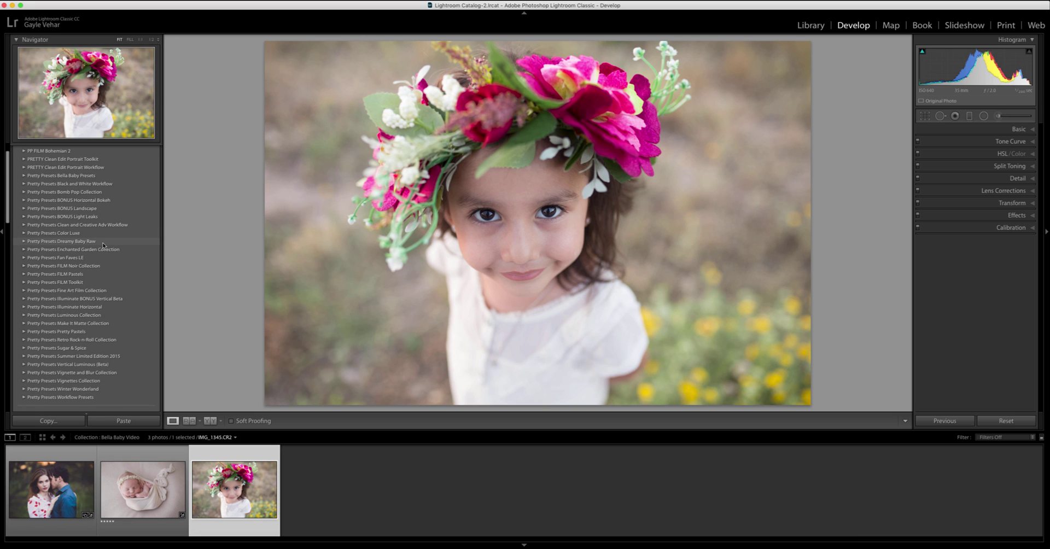
{"action": "scroll", "coordinate": [104, 244], "scroll_direction": "down", "scroll_amount": 3}
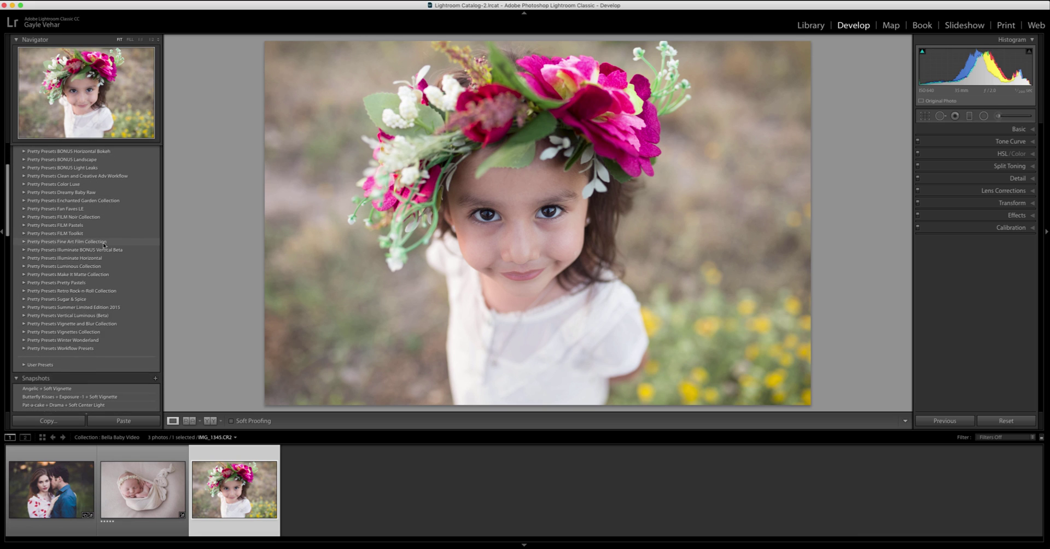
{"action": "scroll", "coordinate": [104, 245], "scroll_direction": "up", "scroll_amount": 4}
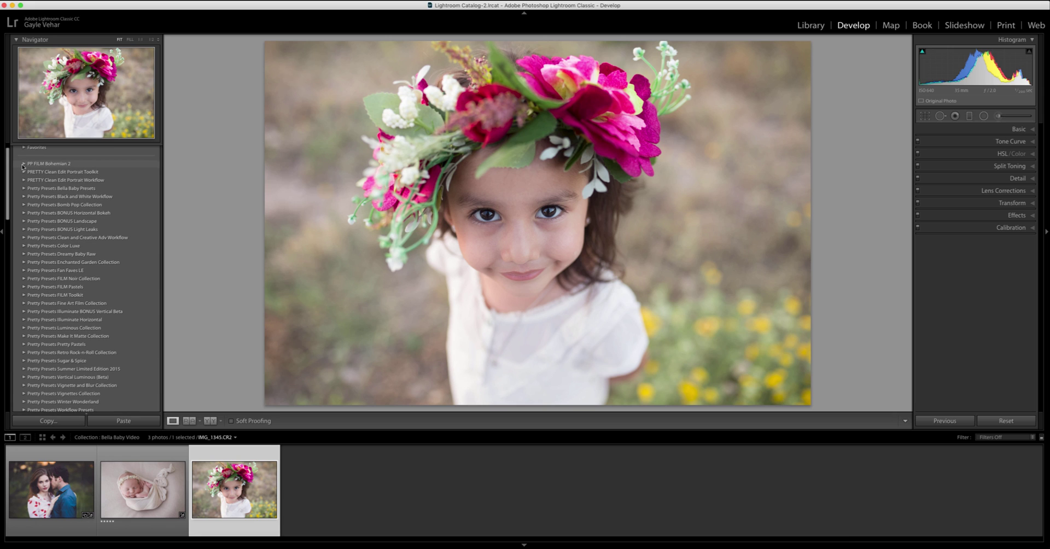
{"action": "left_click", "coordinate": [24, 164]}
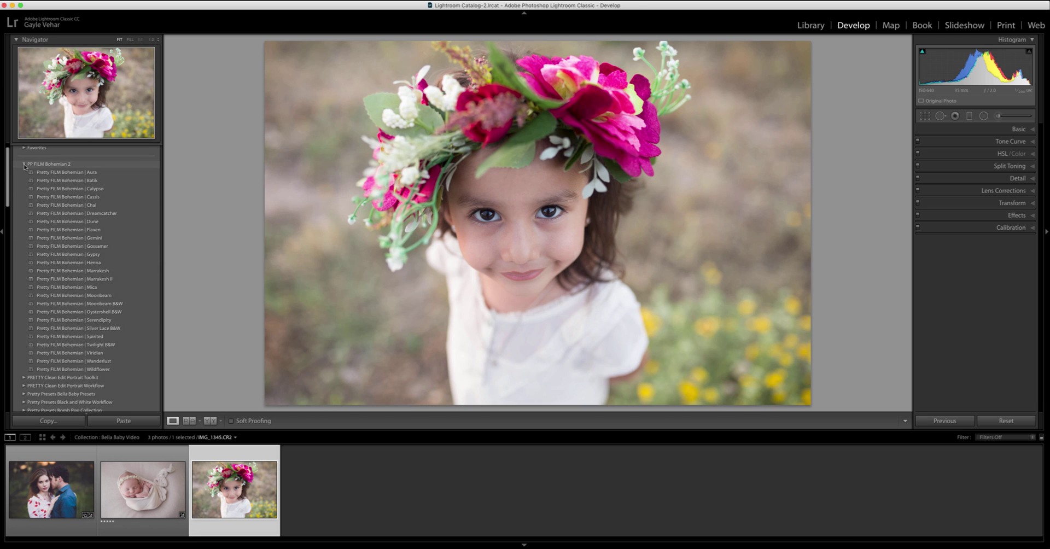
{"action": "left_click", "coordinate": [24, 164]}
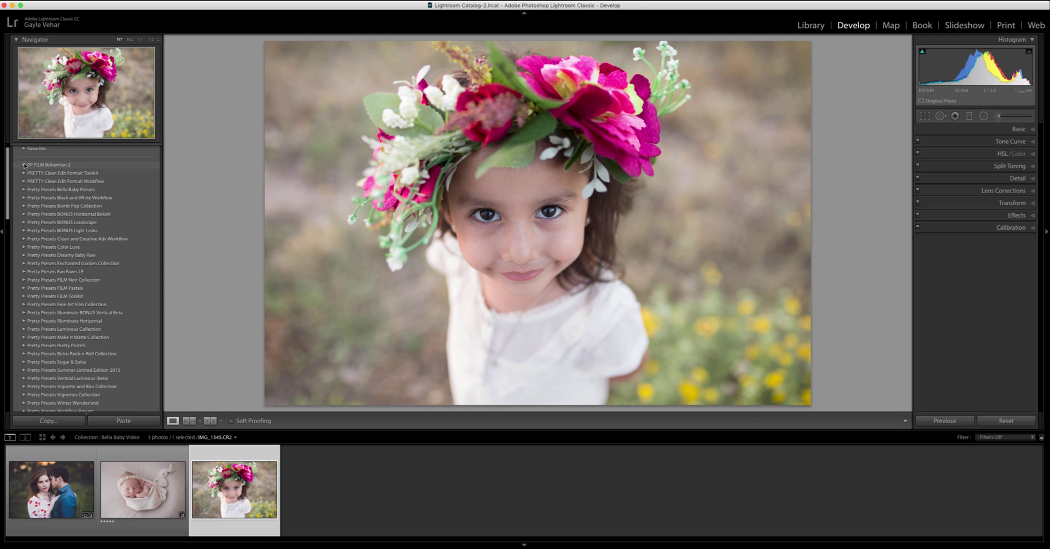